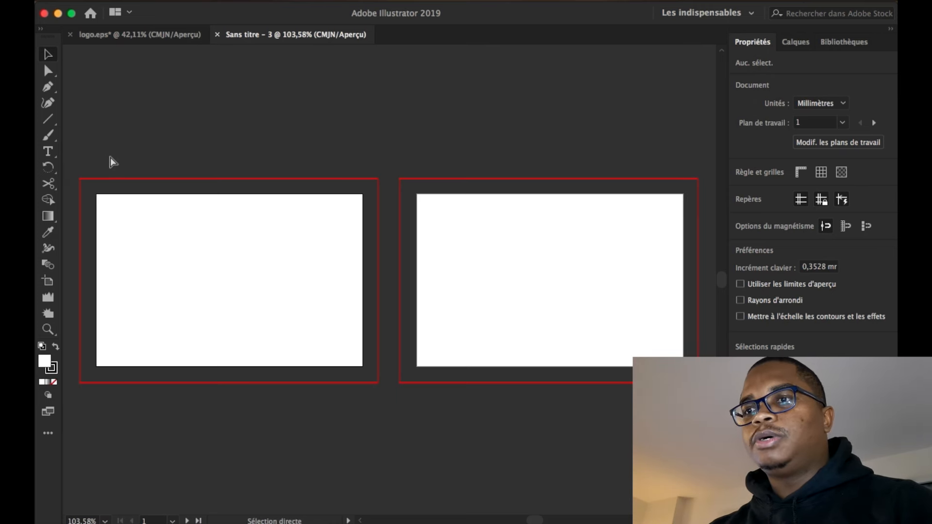
Show the rulers and place horizontal guides 5 mm inside the top and bottom edges of the artboards
key("super+r")
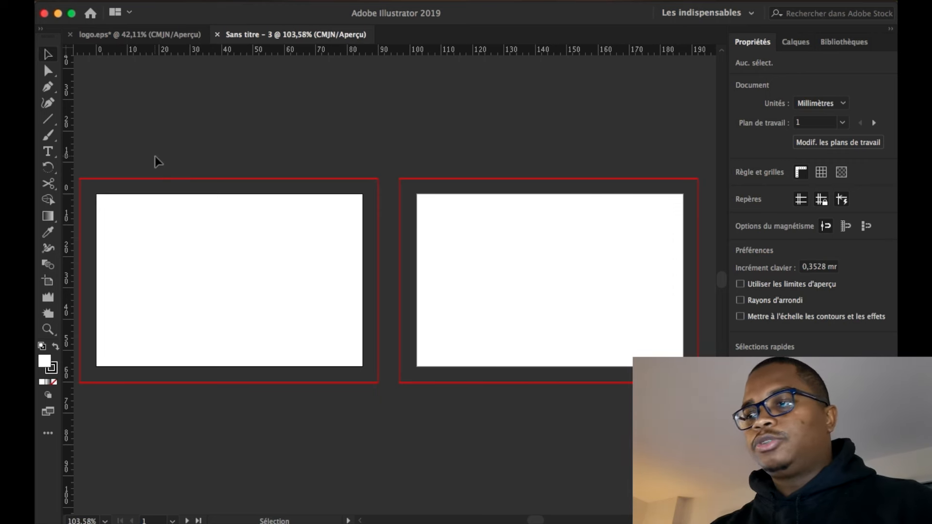
key("super+plus")
key("super+plus")
left_click_drag(237, 157, 475, 162)
left_click_drag(279, 163, 406, 173)
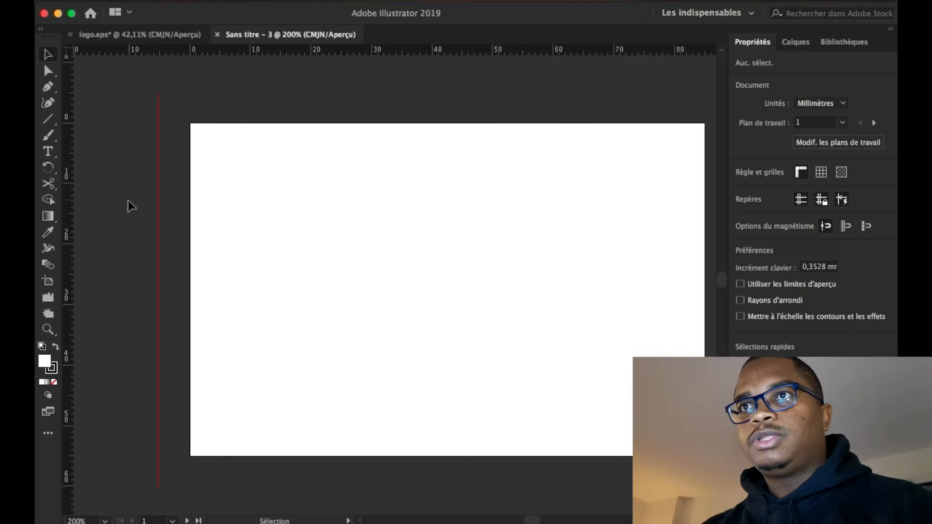
left_click_drag(199, 196, 218, 195)
left_click_drag(279, 50, 271, 153)
scroll(417, 93, "right", 3)
left_click_drag(408, 51, 389, 408)
Place vertical guides 5 mm inside the left and right edges of both artboards
left_click_drag(68, 334, 608, 318)
left_click_drag(673, 299, 412, 312)
left_click_drag(68, 252, 510, 182)
left_click_drag(507, 164, 39, 160)
left_click_drag(68, 190, 443, 179)
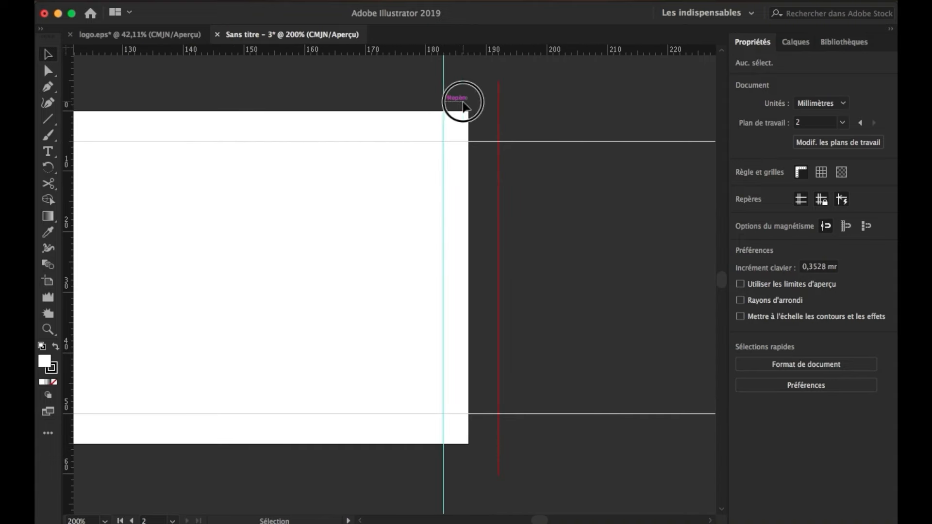
mouse_move(443, 100)
left_mouse_down()
mouse_move(473, 98)
mouse_move(437, 99)
left_mouse_up()
Lock the guides
left_click(578, 136)
right_click(573, 155)
left_click(590, 210)
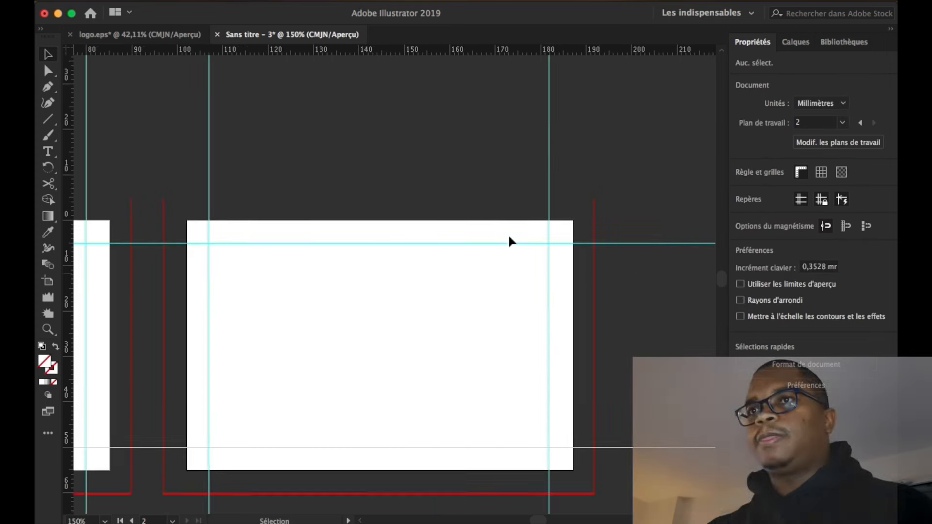
left_click_drag(373, 193, 381, 194)
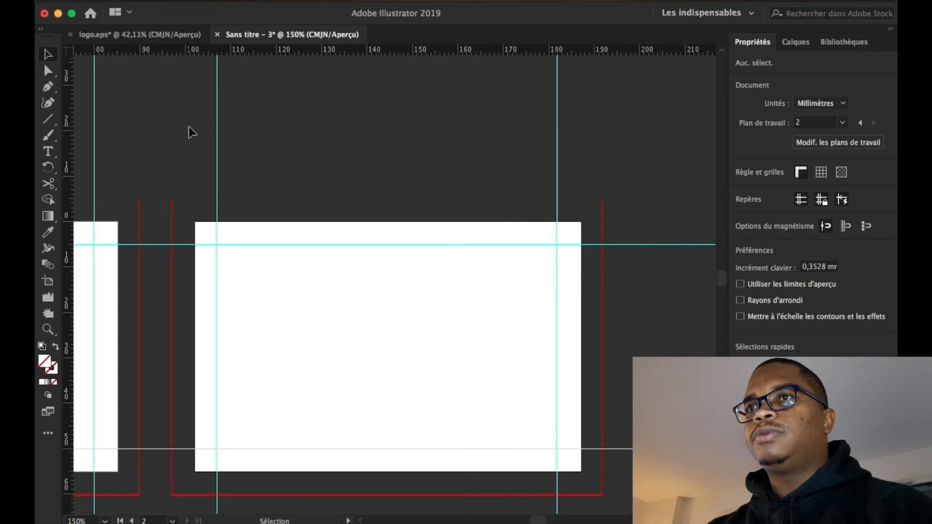
left_click_drag(176, 149, 293, 311)
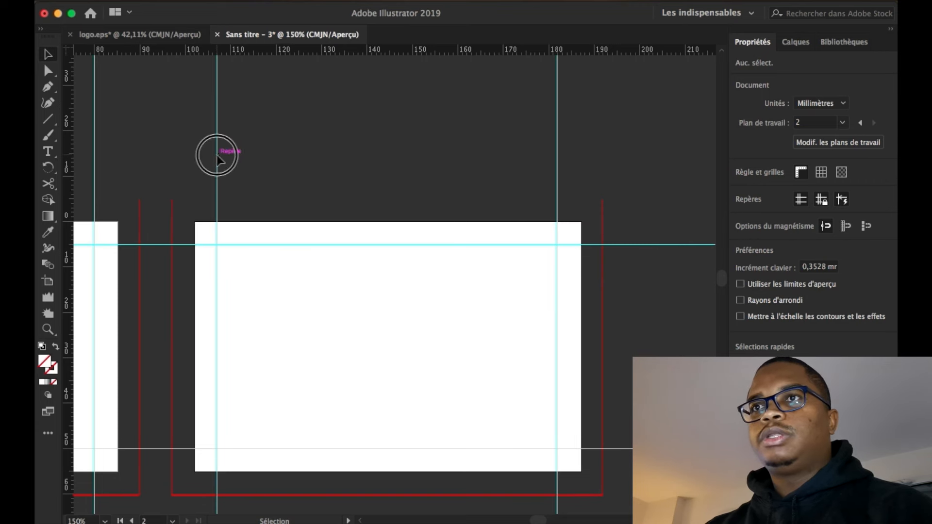
left_click_drag(260, 185, 317, 123)
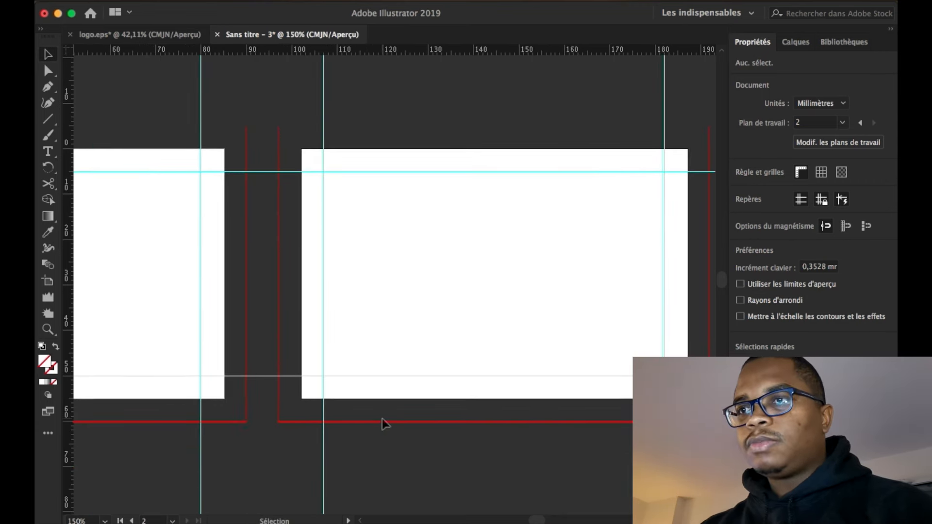
left_click(380, 410)
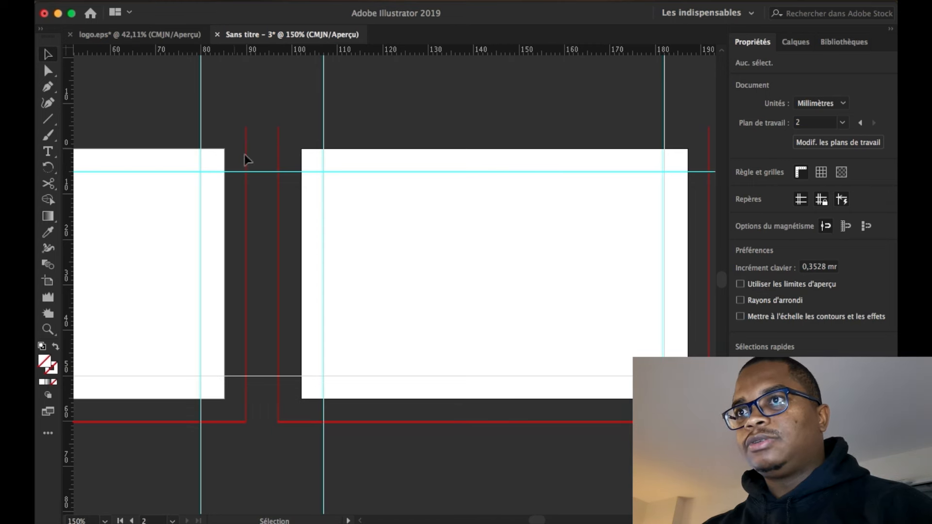
Copy the logo from logo.eps and paste it into the business card document
scroll(230, 70, "left", 10)
left_click(124, 36)
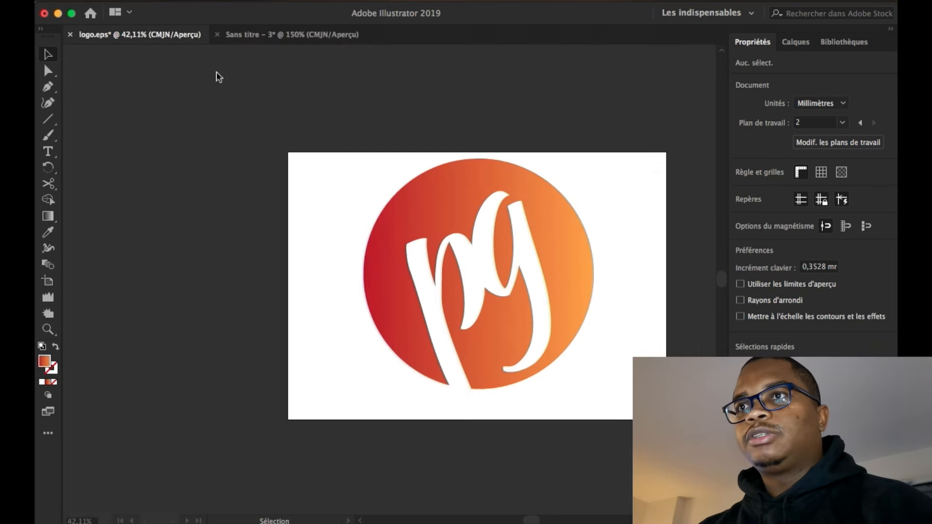
left_click_drag(366, 130, 561, 287)
key("super+c")
left_click(305, 35)
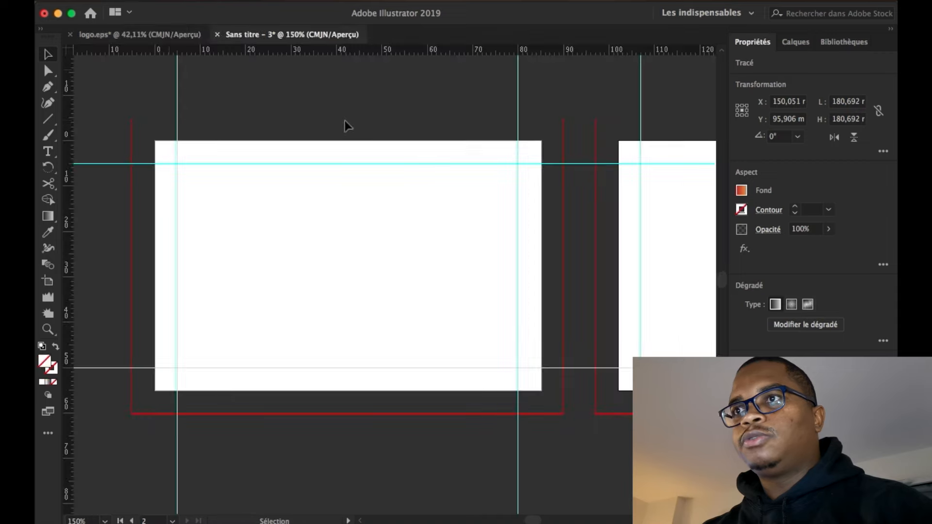
key("super+v")
Scale the pasted logo down to about 21 mm wide on the first artboard
key("super+minus")
key("super+minus")
key("super+minus")
left_click_drag(531, 421, 381, 277)
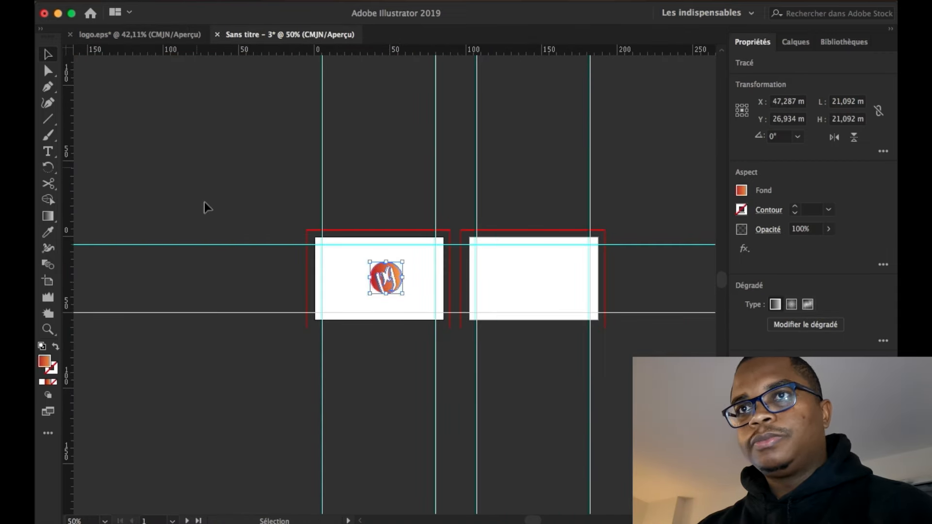
left_click(241, 237)
Draw a gradient rectangle over the first artboard, extend it to the 95 × 65 mm bleed, and send it behind the logo
key("super+plus")
key("super+plus")
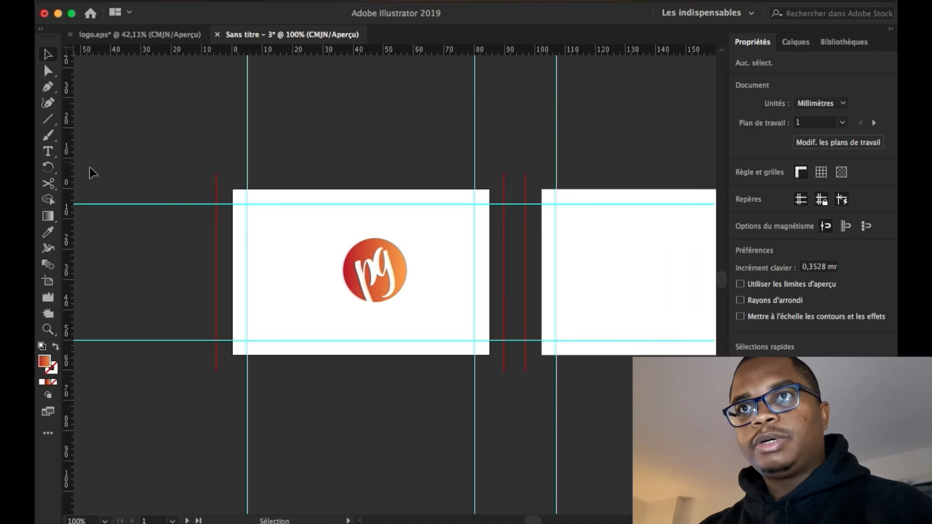
left_click_drag(48, 119, 107, 121)
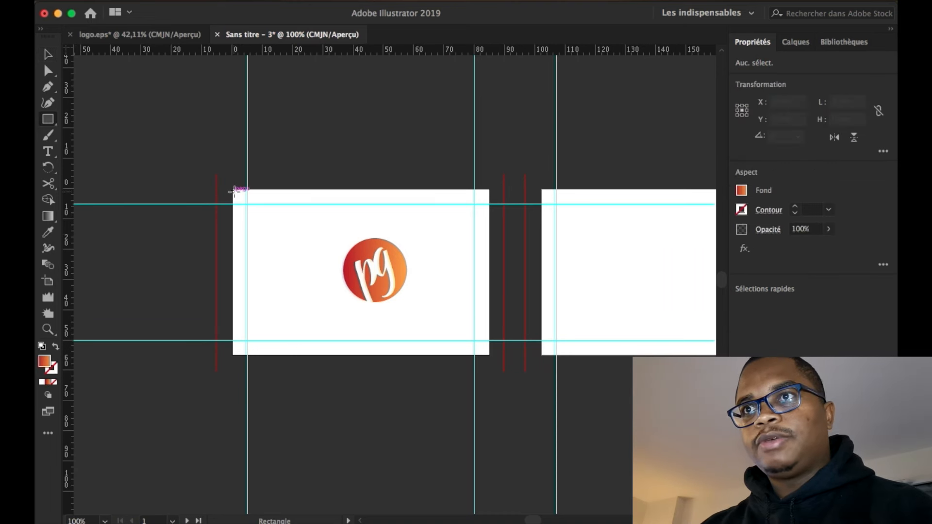
mouse_move(233, 189)
left_mouse_down()
mouse_move(456, 314)
mouse_move(489, 355)
left_mouse_up()
key("v")
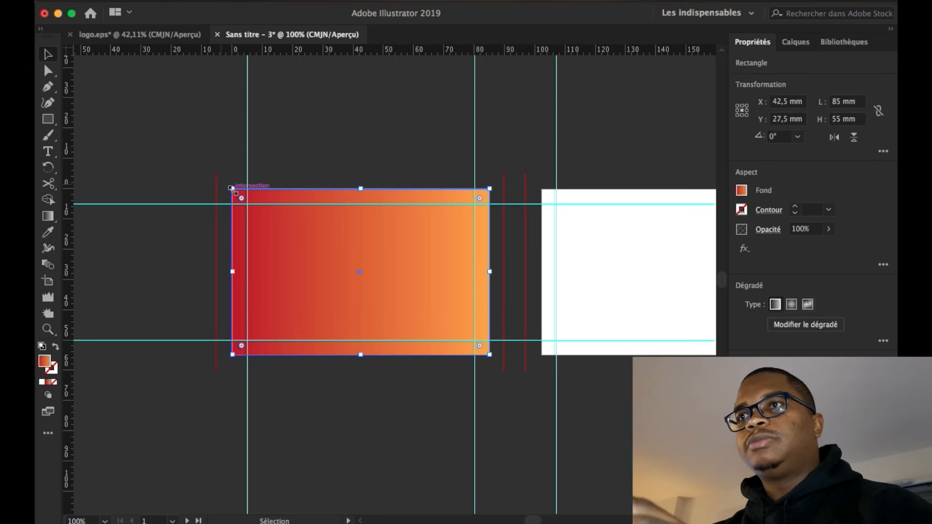
left_click_drag(231, 187, 217, 173)
left_click_drag(489, 354, 504, 370)
right_click(420, 339)
left_click(618, 490)
Fill the logo on the first artboard with white
left_click(378, 278)
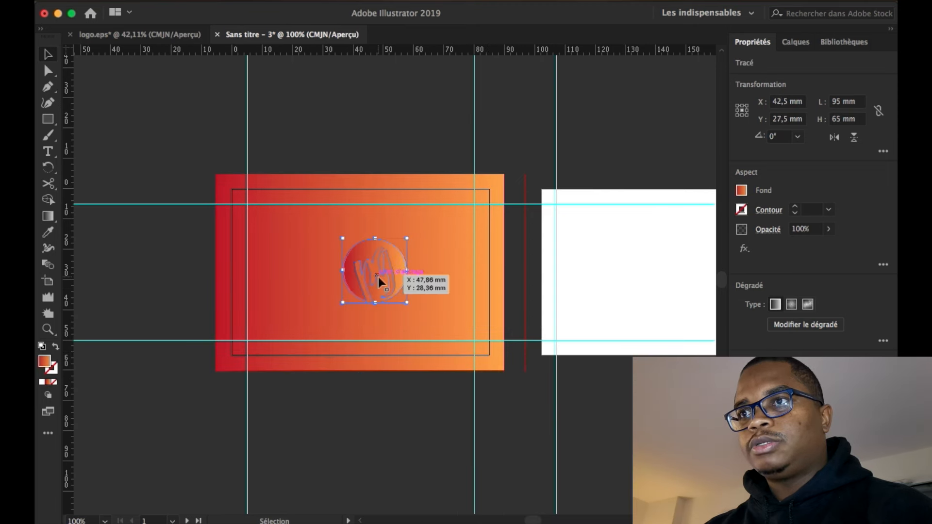
left_click(742, 191)
left_click(614, 237)
left_click(348, 138)
Centre the white logo horizontally and vertically on the gradient background and enlarge it to about 28 mm
left_click(351, 190, "shift")
left_click(351, 191)
left_click(789, 305)
left_click(850, 305)
left_click(405, 140)
left_click(391, 276)
left_click_drag(392, 304, 402, 314)
left_click(629, 405)
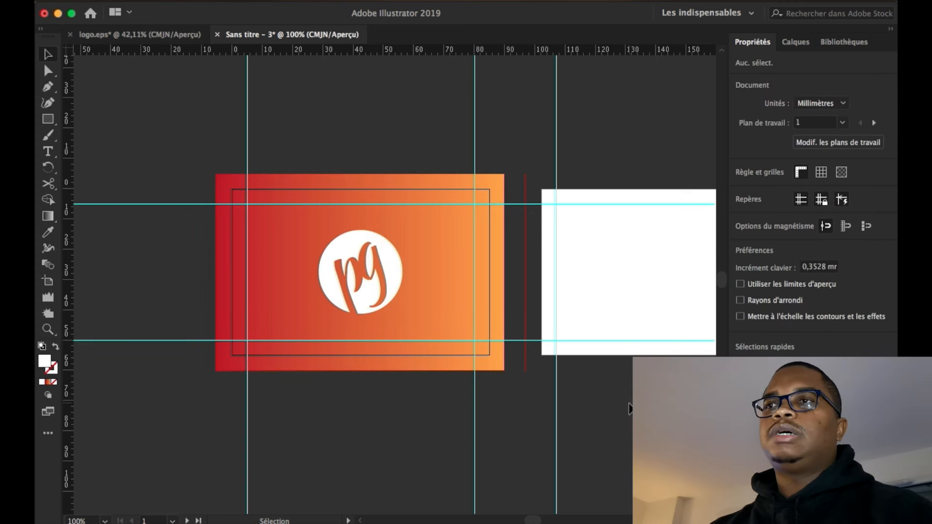
Duplicate the background rectangle onto the second artboard, covering its bleed, and fill the copy with white
left_click_drag(623, 332, 436, 340)
left_click_drag(295, 323, 605, 322)
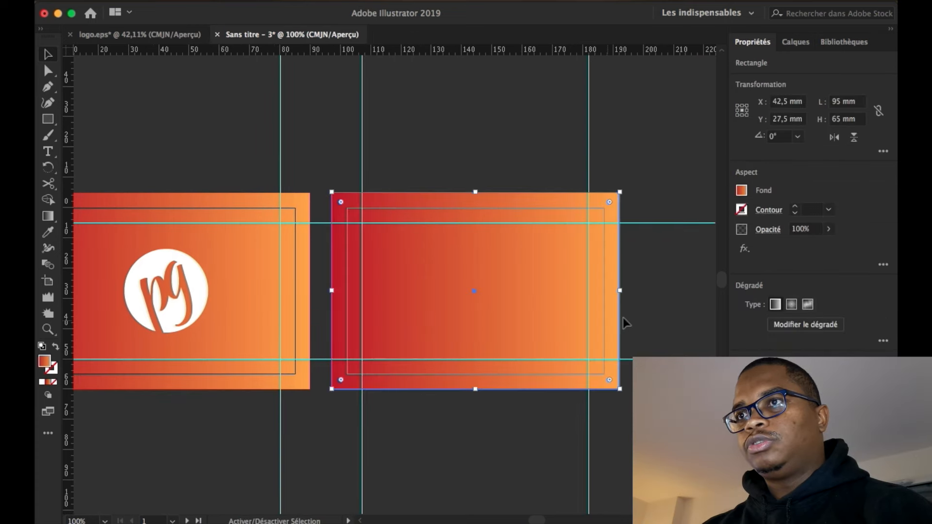
key("Delete")
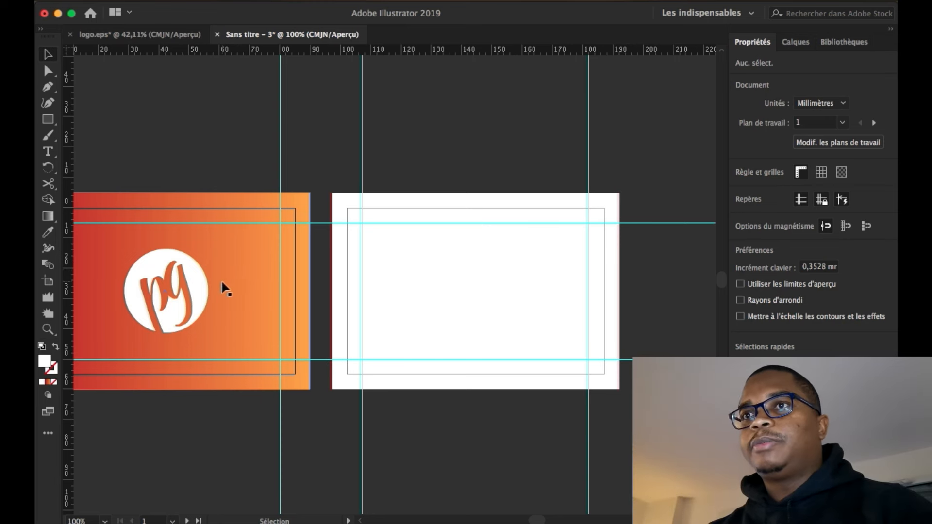
Add the gradient logo to the second artboard, about 15 mm wide, snapped into the upper-right corner of the guides
left_click(199, 286)
left_click_drag(199, 285, 483, 282)
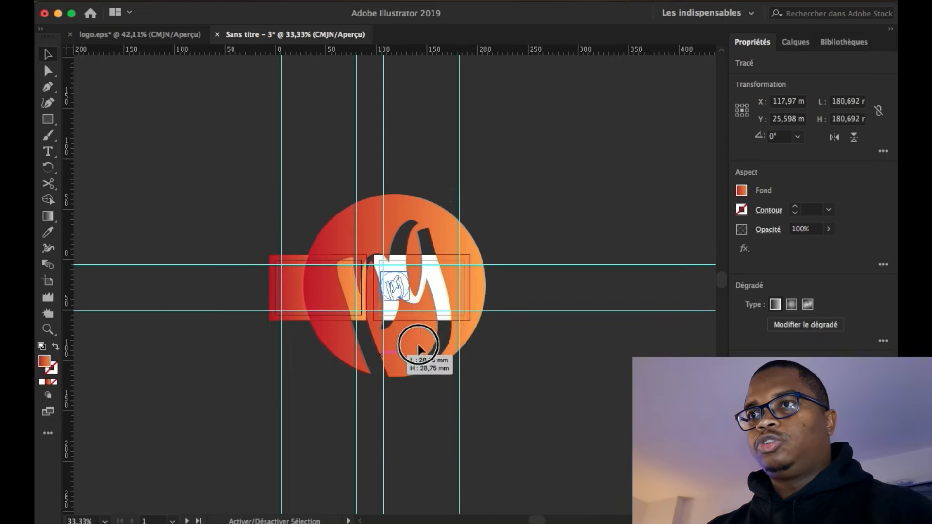
left_click_drag(408, 353, 385, 332)
left_click_drag(390, 301, 628, 259)
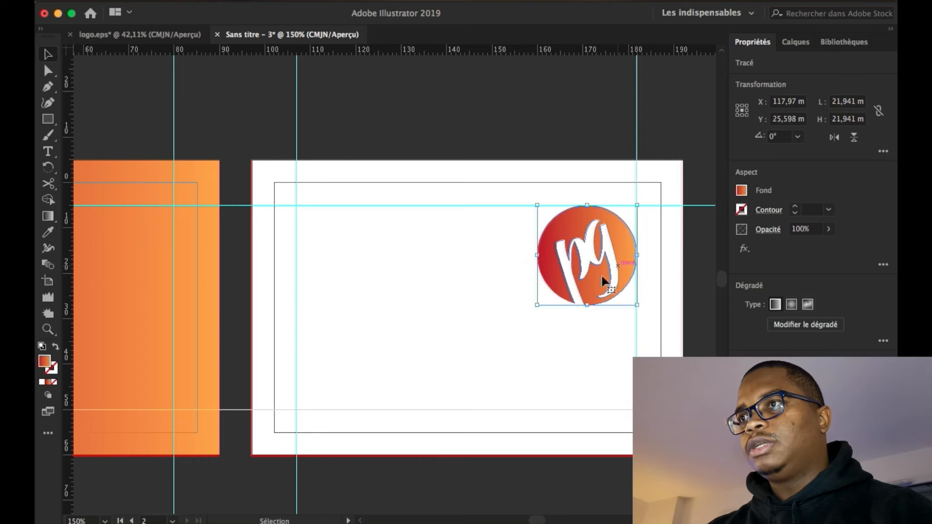
left_click_drag(539, 306, 569, 281)
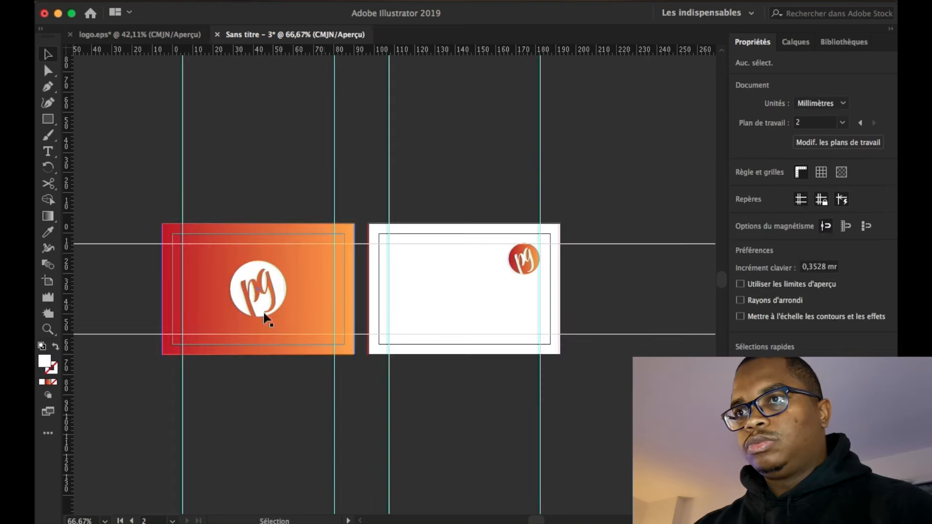
Duplicate the gradient background onto the second artboard and reduce it to a strip from the lower guide to the bottom bleed edge
left_click(307, 285)
left_click_drag(307, 285, 491, 283)
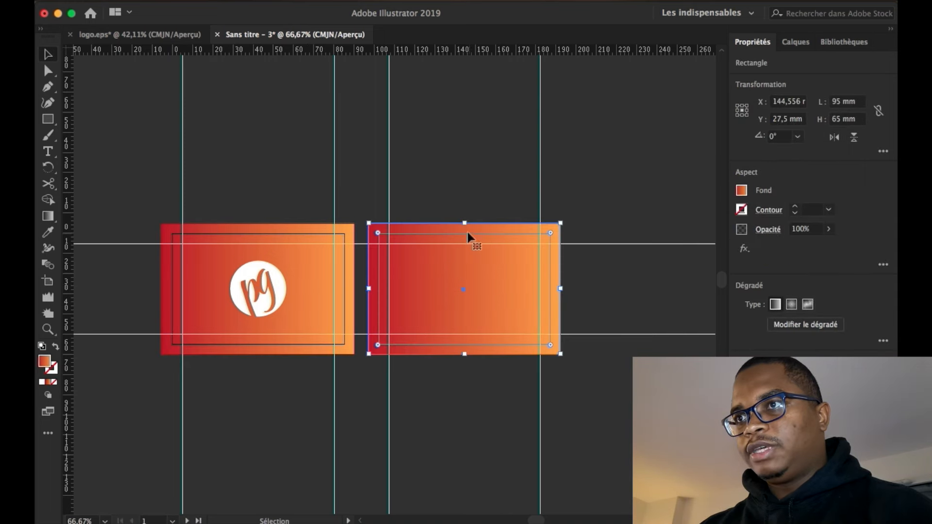
left_click_drag(464, 224, 483, 328)
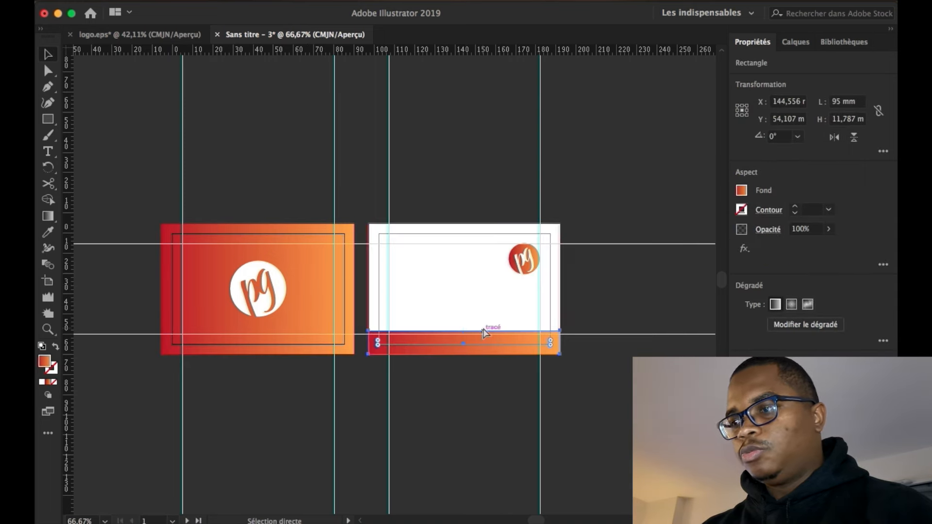
key("super+plus")
key("super+plus")
key("super+plus")
left_click(484, 351)
Inspect both sides of the card in the trimmed view (Affichage rogné)
left_click_drag(416, 189, 425, 224)
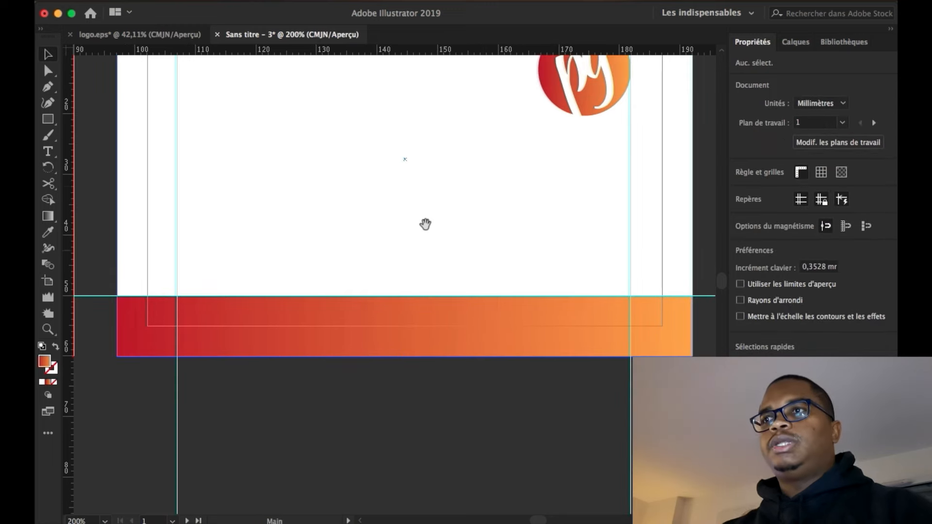
left_click_drag(392, 184, 400, 250)
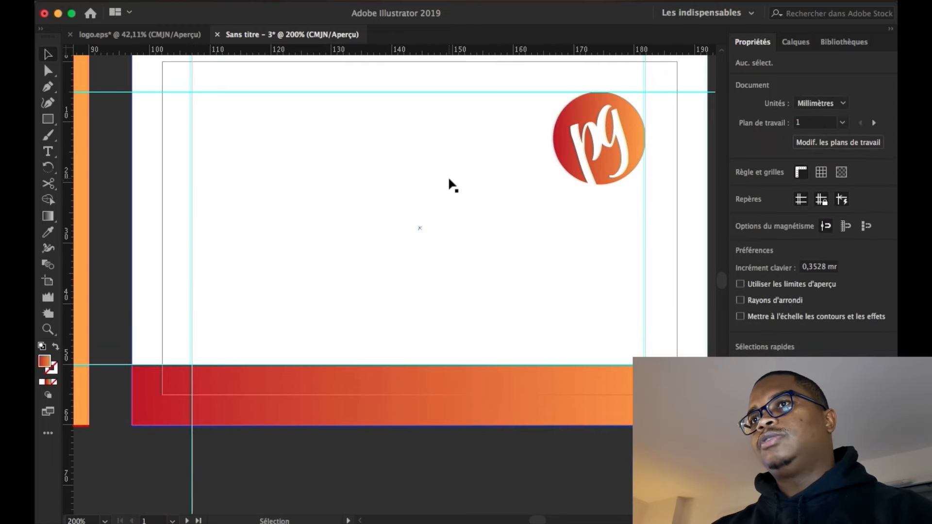
key("super+minus")
key("super+minus")
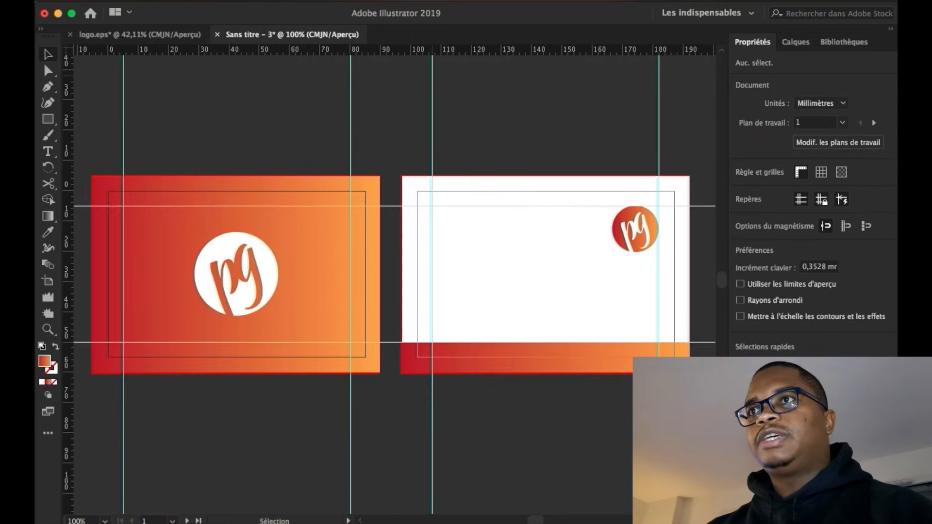
left_click(405, 2)
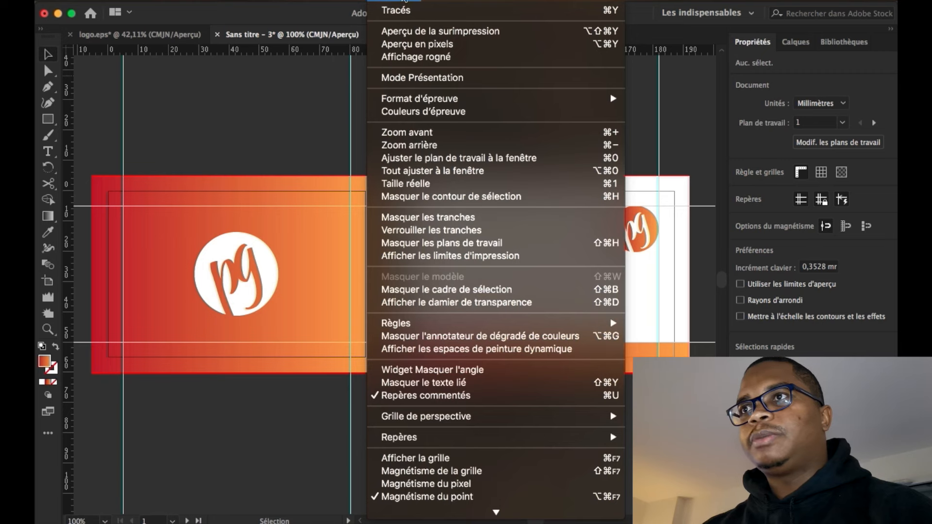
left_click(420, 57)
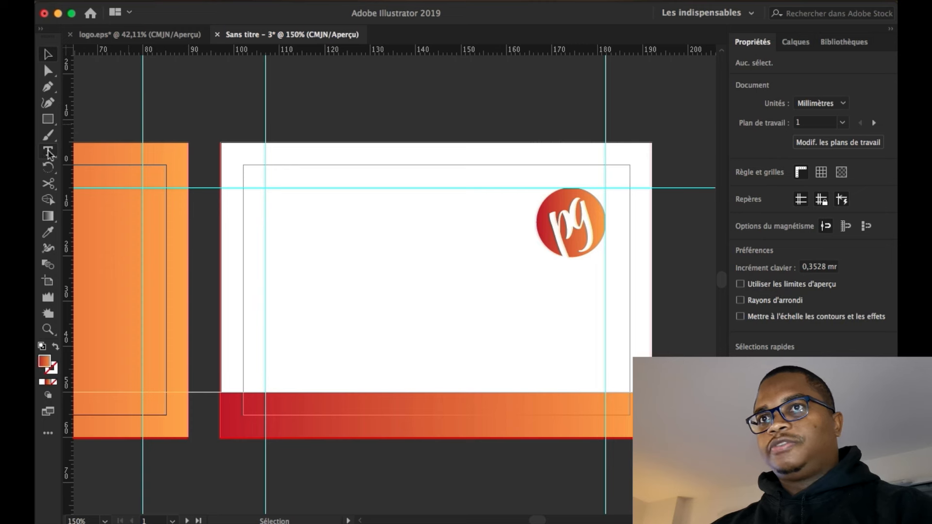
Add the text "Prénom NOM" to the second artboard and set its font to Avenir
left_click(48, 152)
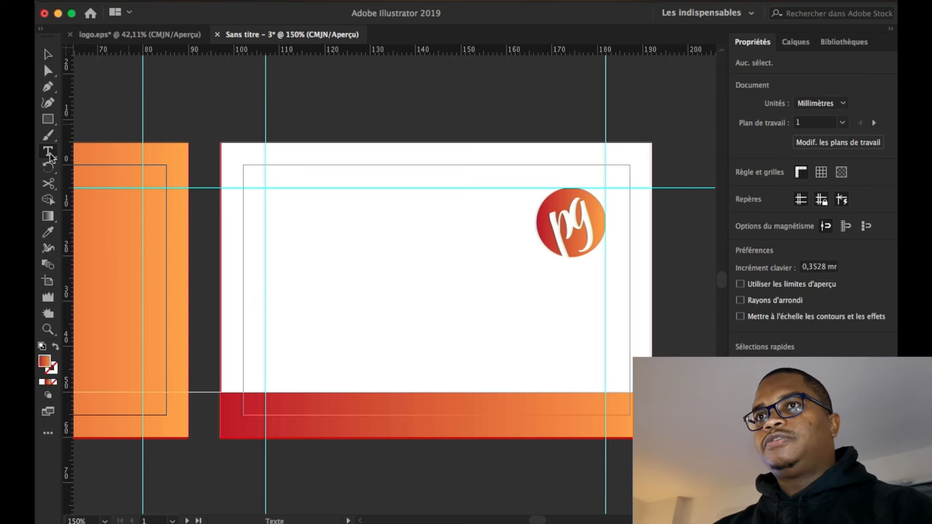
left_click(283, 225)
type("Prénom NOM")
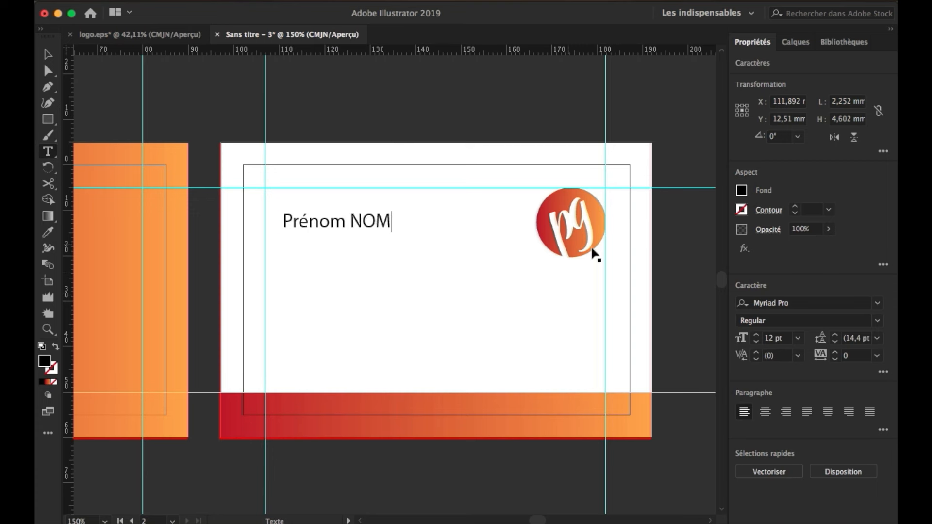
left_click_drag(283, 221, 401, 220)
left_click(877, 303)
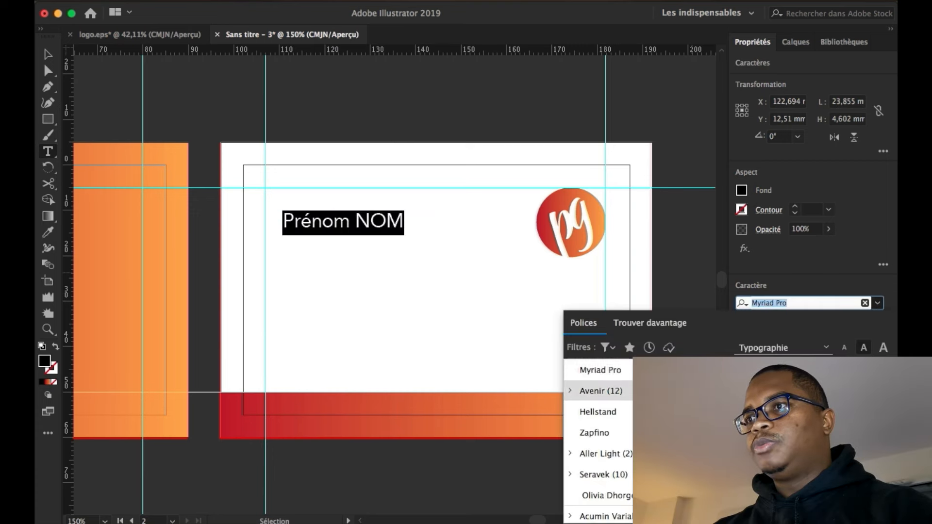
left_click(600, 390)
key("Escape")
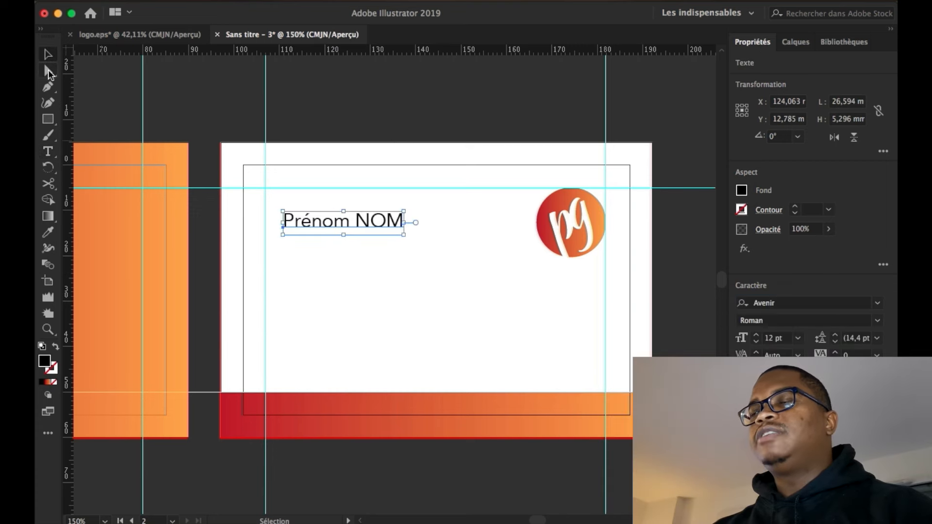
Set the name text to 14 pt Heavy and align it with the left vertical guide
left_click(797, 339)
left_click(818, 227)
left_click(873, 321)
left_click(807, 482)
left_click(317, 120)
left_click_drag(309, 238, 292, 253)
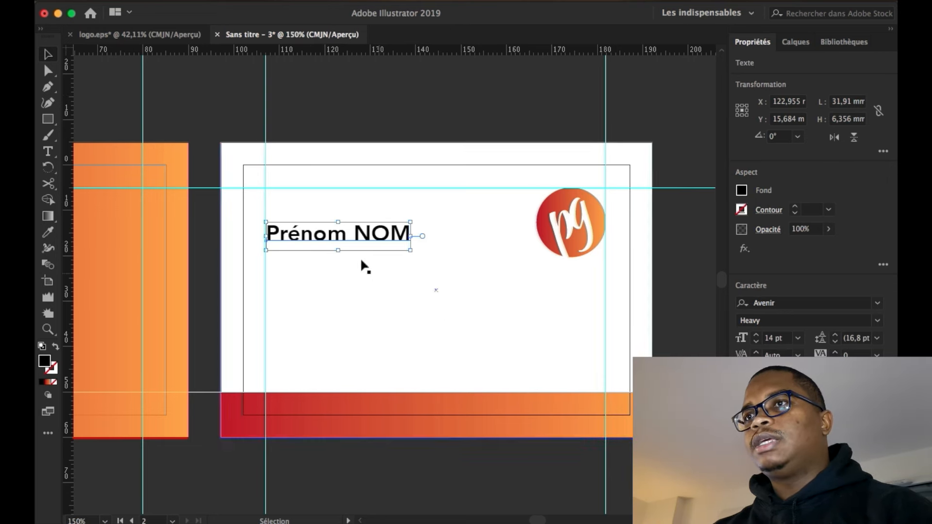
left_click(203, 209)
Draw a horizontal line about 48 mm long from the left bleed edge beneath the name, with the bottom strip's gradient as its stroke
left_click_drag(47, 119, 80, 183)
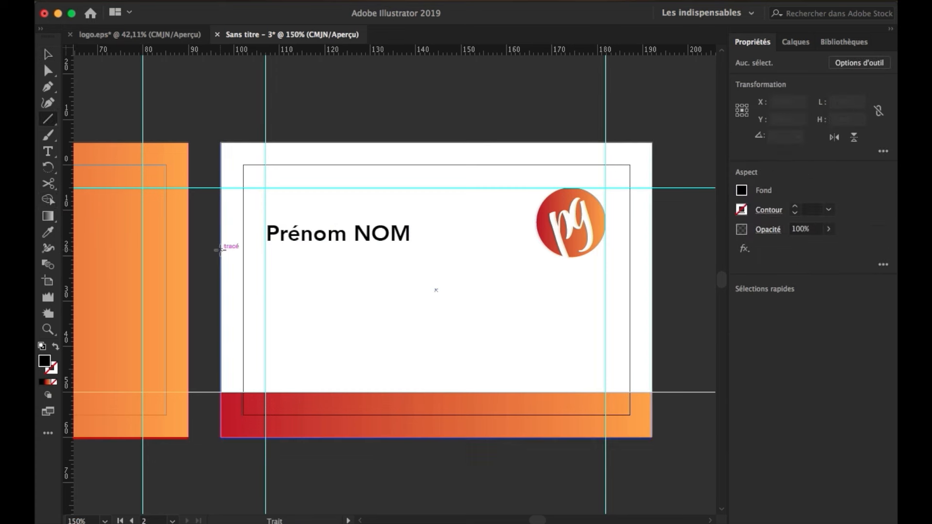
mouse_move(219, 250)
left_mouse_down()
mouse_move(427, 266)
mouse_move(432, 255)
left_mouse_up()
key("i")
left_click(291, 417)
left_click(55, 348)
key("v")
left_click(452, 126)
Duplicate the name text directly beneath the gradient line and replace the copy's wording with "Fonction"
left_click_drag(380, 237, 384, 272)
double_click(386, 271)
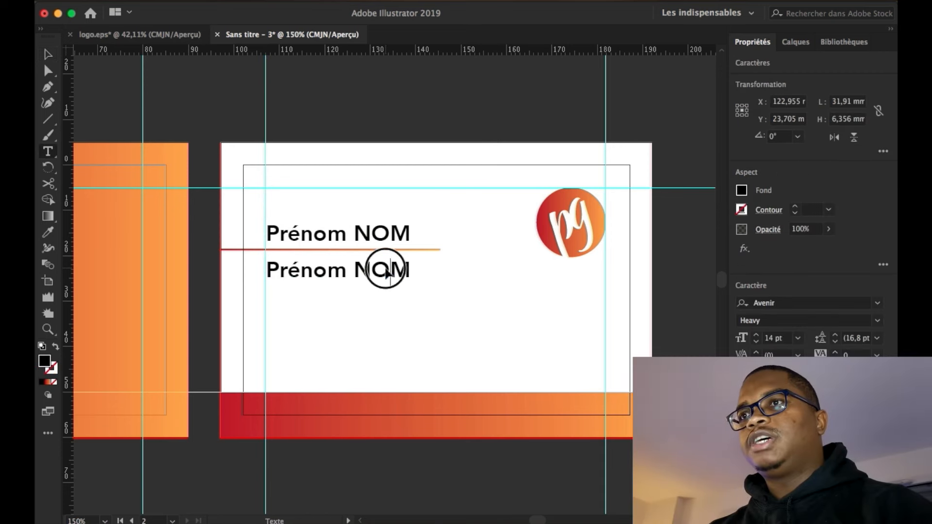
triple_click(386, 272)
type("Fonction")
key("super+a")
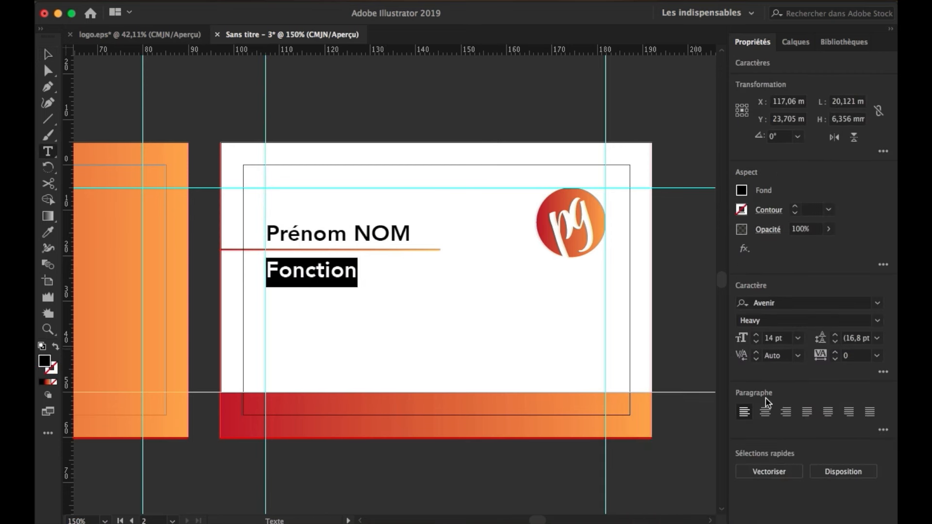
Set "Fonction" to 11 pt Light Oblique, place it closer to the name, and space the gradient line evenly between the two texts
left_click(776, 350)
left_click(797, 338)
left_click(820, 192)
left_click_drag(286, 278, 286, 270)
left_click(388, 233, "shift")
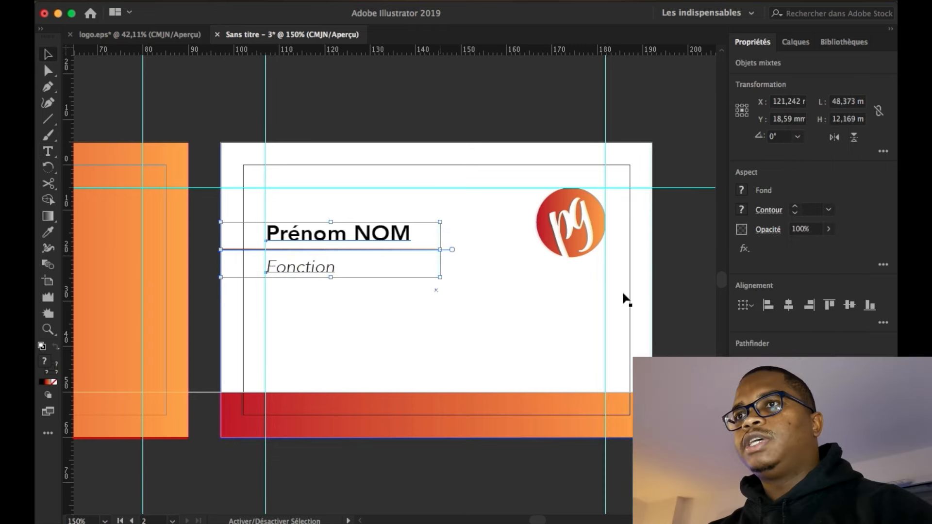
left_click(312, 277)
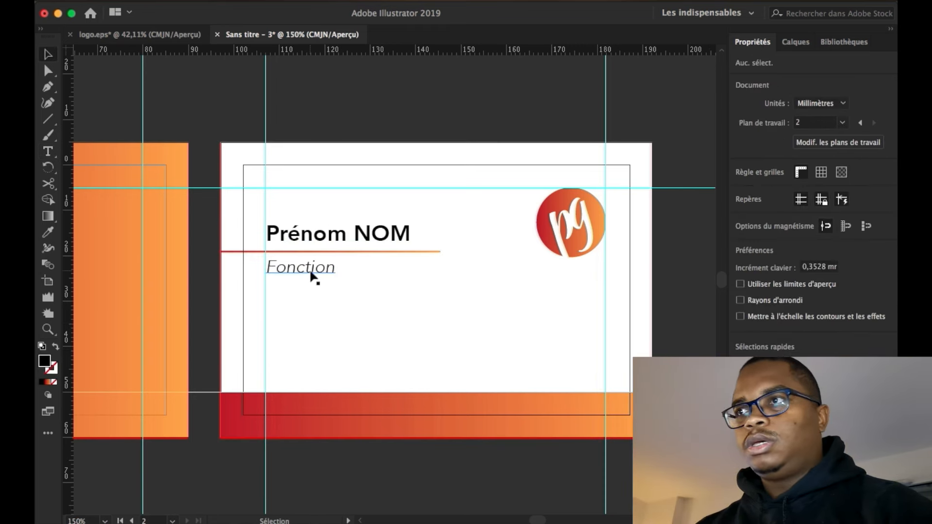
Duplicate "Fonction" above the bottom strip and replace the copy with three lines: the phone number, the e-mail address and "Site Web : tutocv.com"
left_click(310, 286)
left_click_drag(311, 286, 310, 357, "alt")
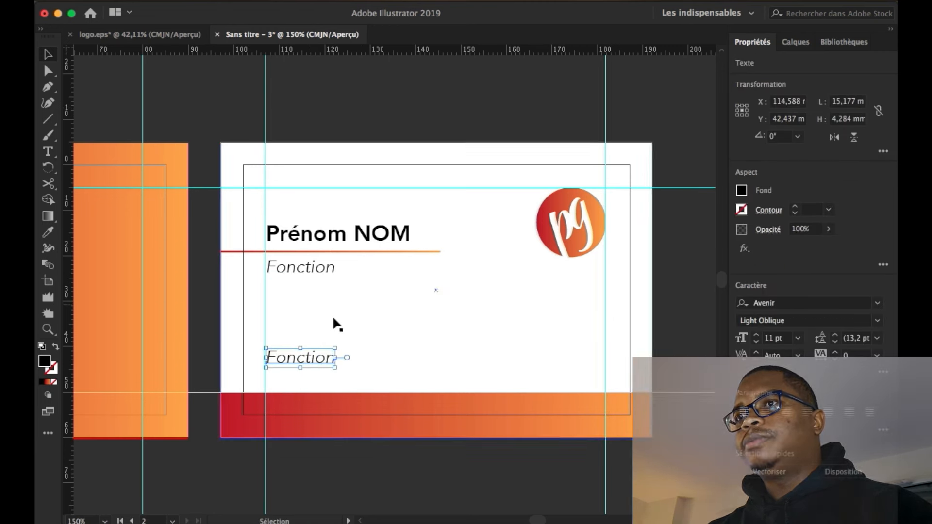
double_click(324, 357)
type("N")
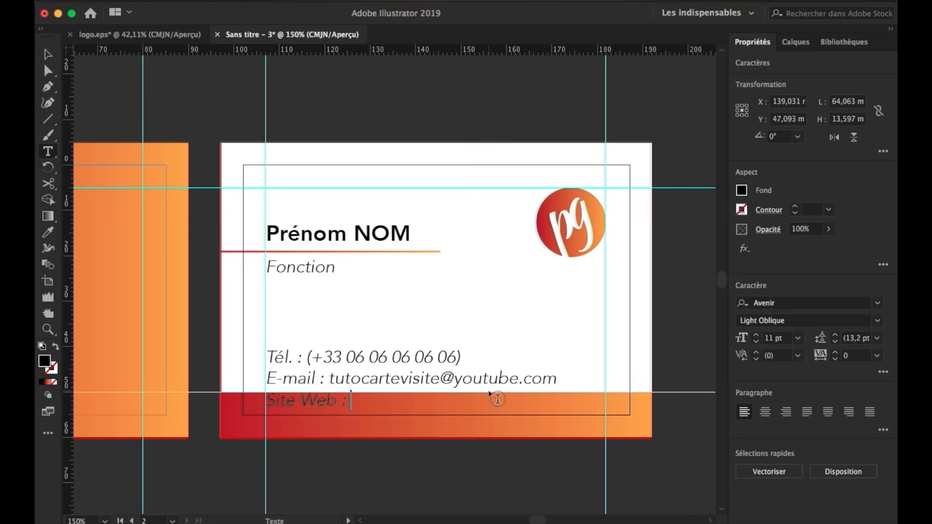
Move the contact text above the bottom strip, centre its paragraphs and the block horizontally on the strip, and set it to 9 pt
left_click_drag(416, 347, 417, 333)
key("super+shift+c")
left_click(442, 407, "shift")
left_click(788, 305)
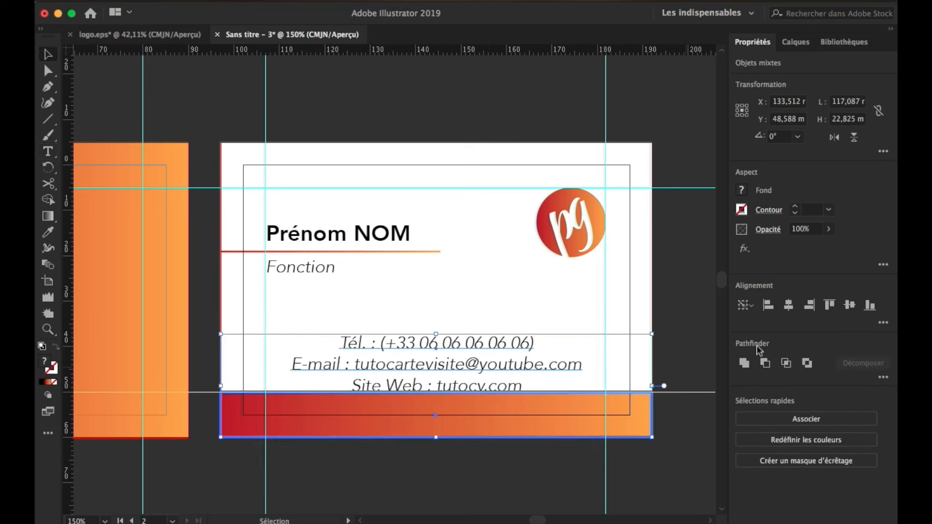
left_click(797, 338)
left_click(821, 166)
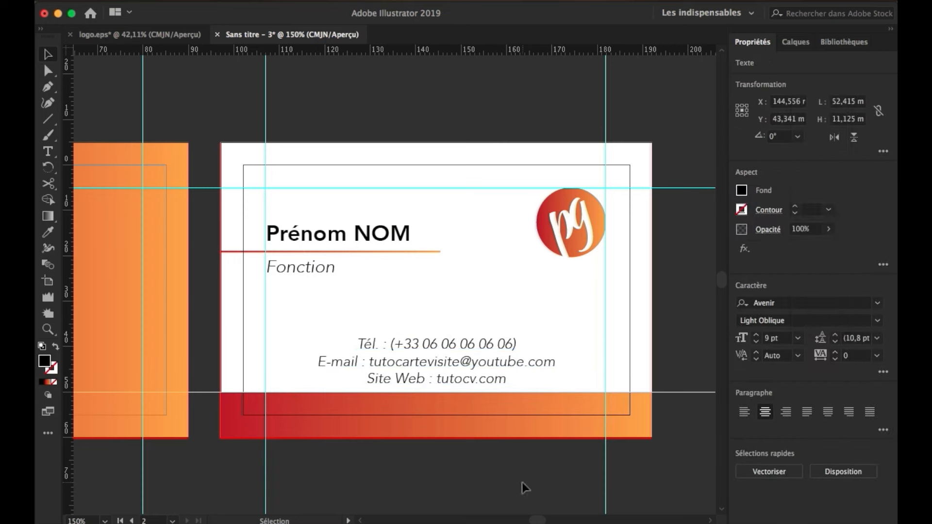
Switch to the trimmed view (Affichage rogné) and examine both finished card sides together at 100% zoom
left_click(522, 482)
left_click(381, 2)
left_click(419, 57)
left_click_drag(410, 117, 543, 88)
key("super+minus")
left_click_drag(511, 140, 508, 106)
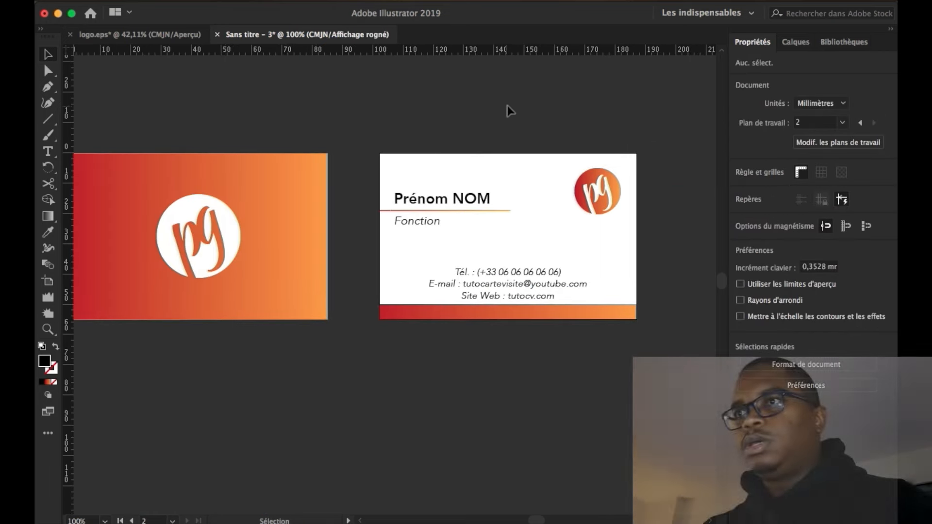